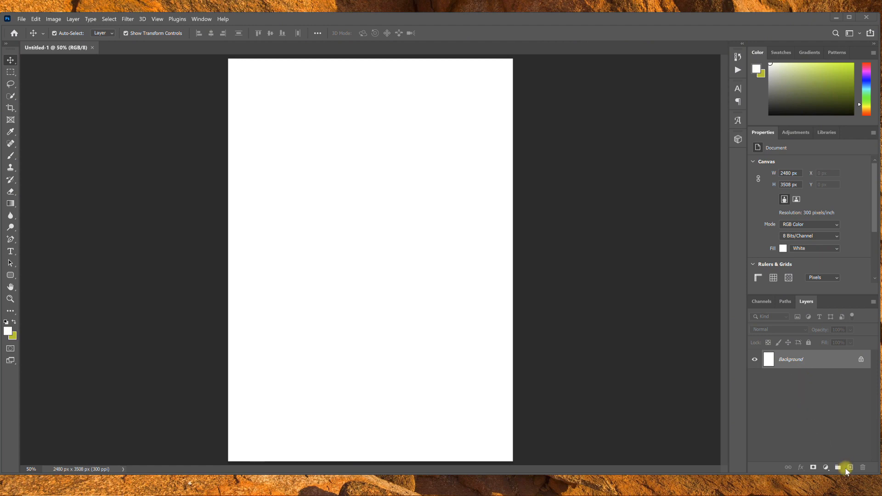
- Add an empty layer and unlock the Background so it becomes a regular layer
key(space)
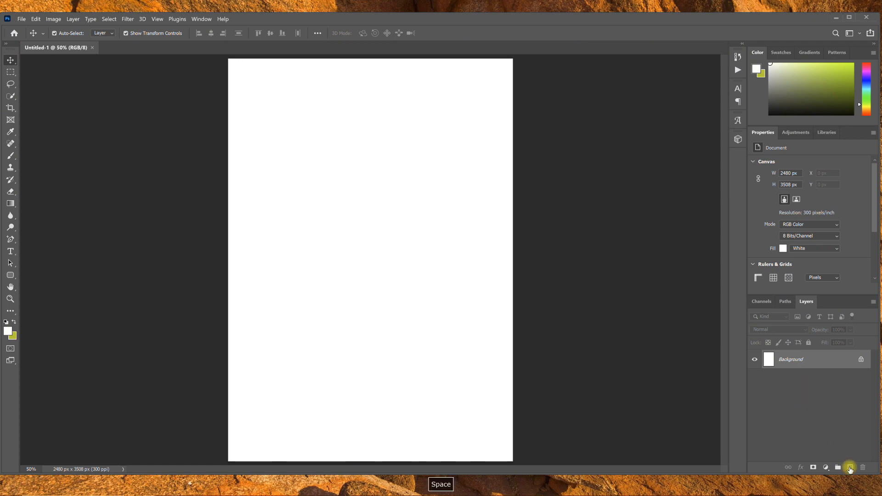
click(850, 467)
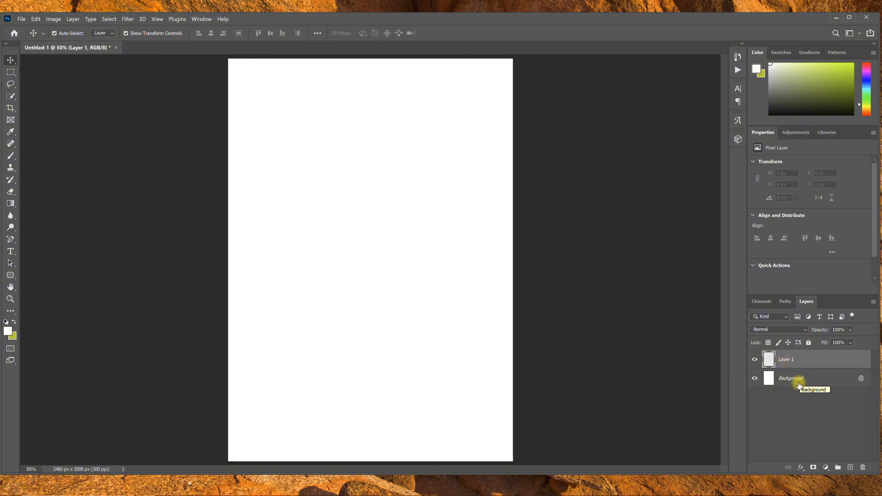
click(861, 380)
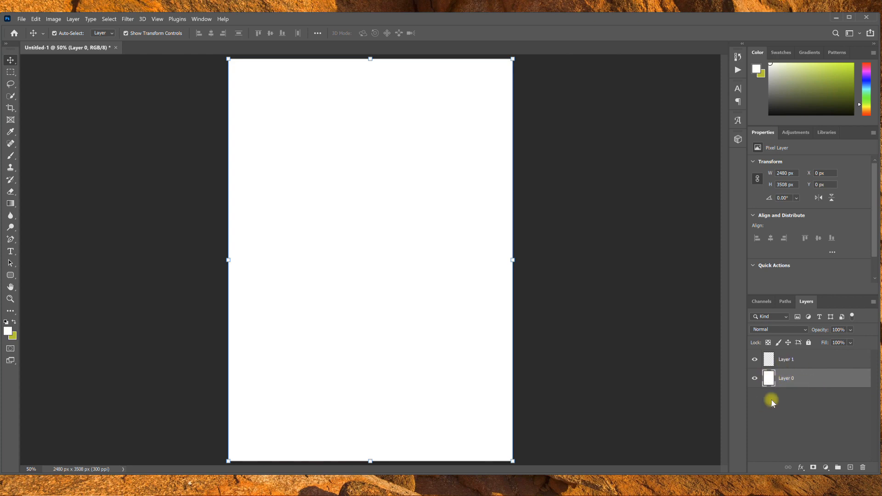
- With the empty Layer 1 selected, add a Solid Color fill layer in bright lime green
click(788, 368)
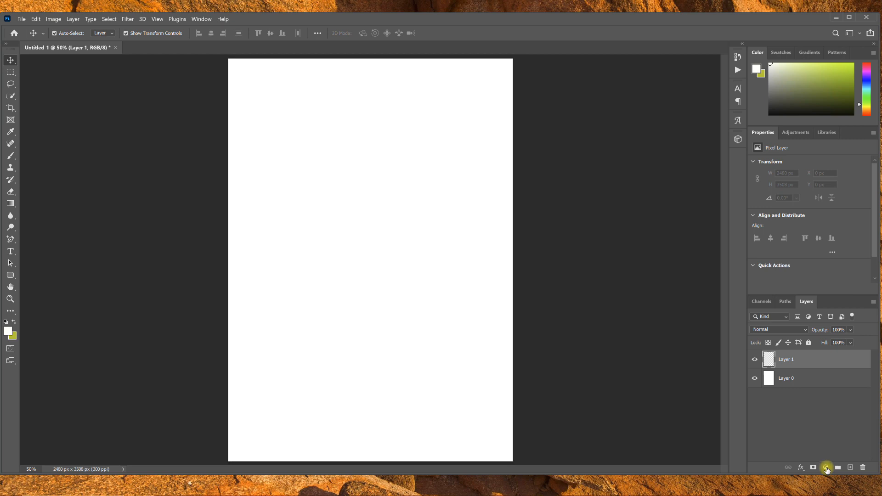
click(826, 467)
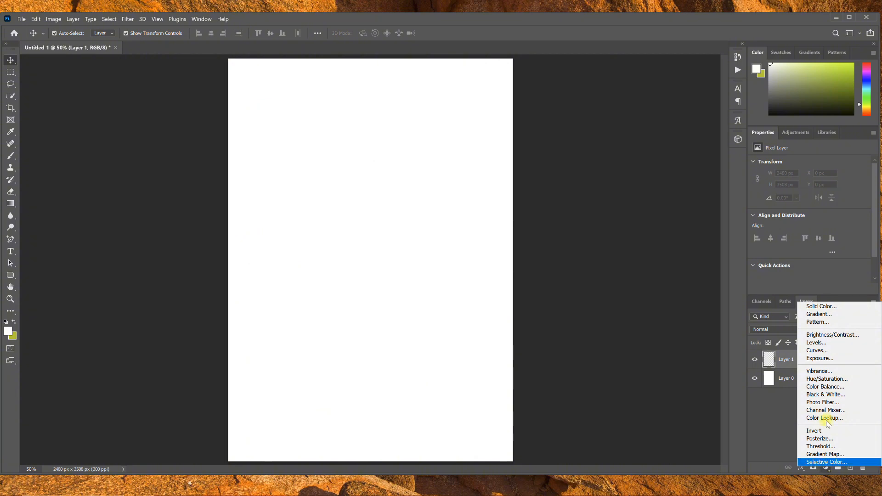
click(827, 308)
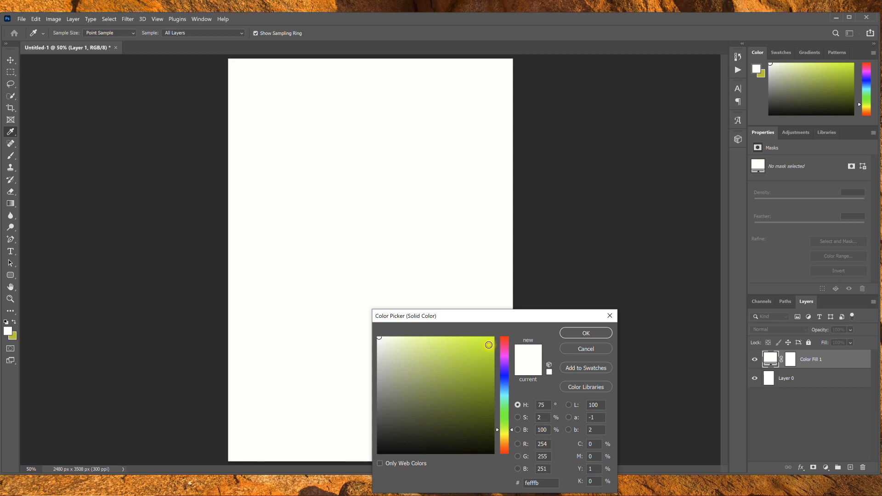
click(488, 345)
click(571, 332)
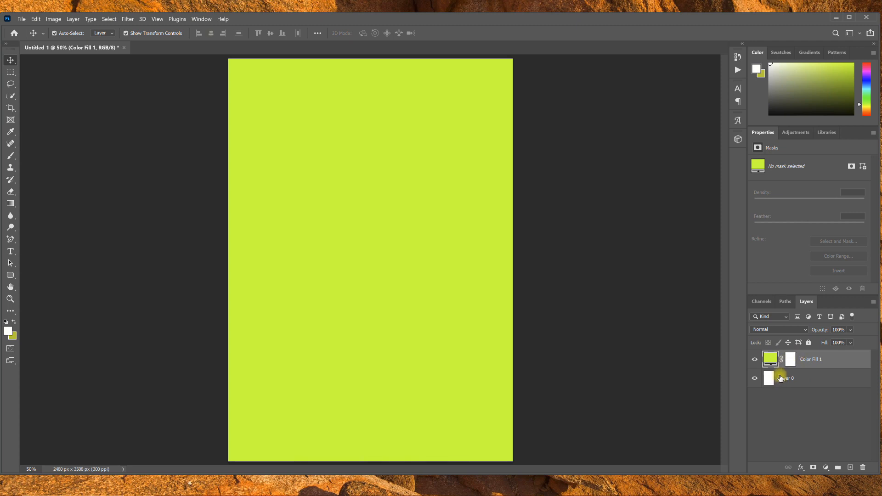
- Try toggling layer visibility and moving the lime fill beneath Layer 0, and restore the original order with both layers visible
click(755, 361)
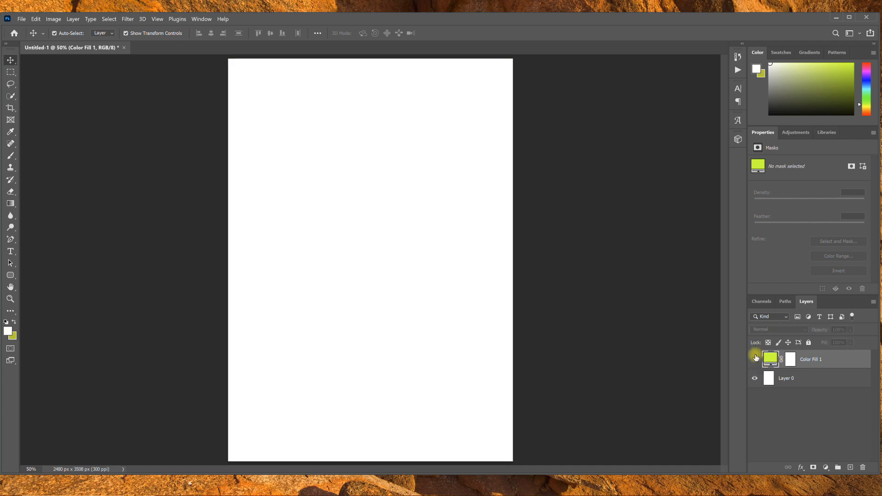
click(754, 360)
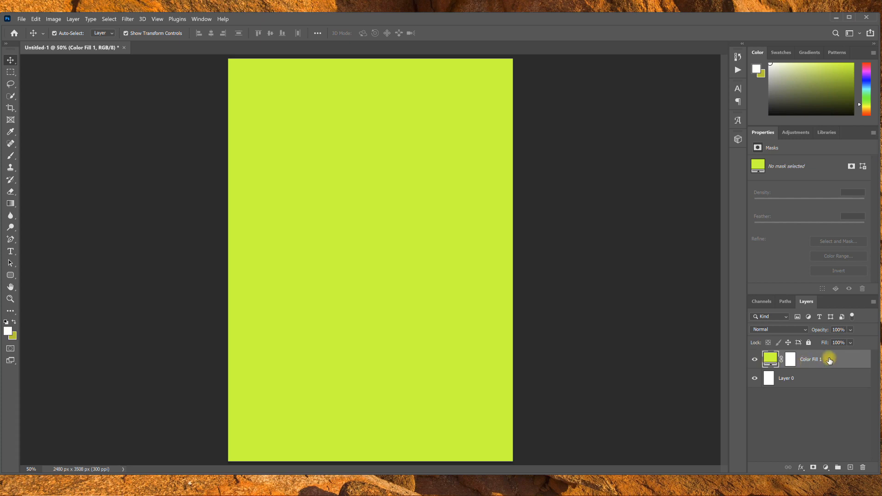
drag(829, 360, 816, 386)
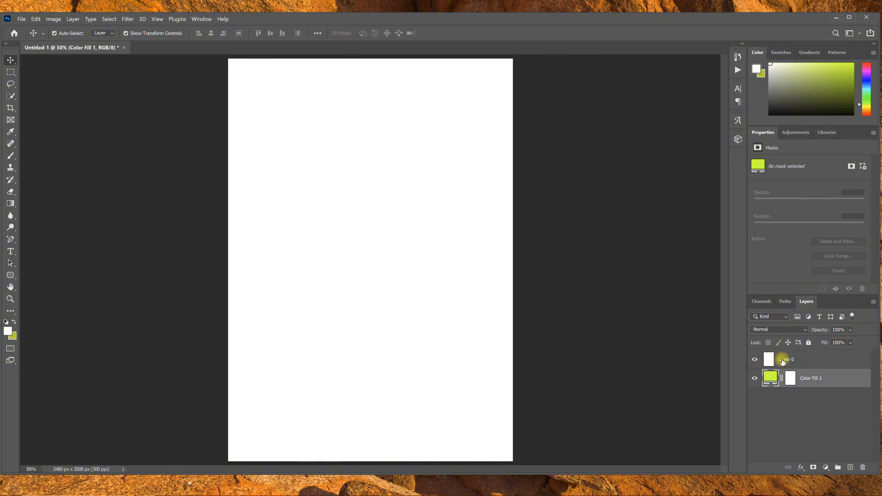
click(755, 361)
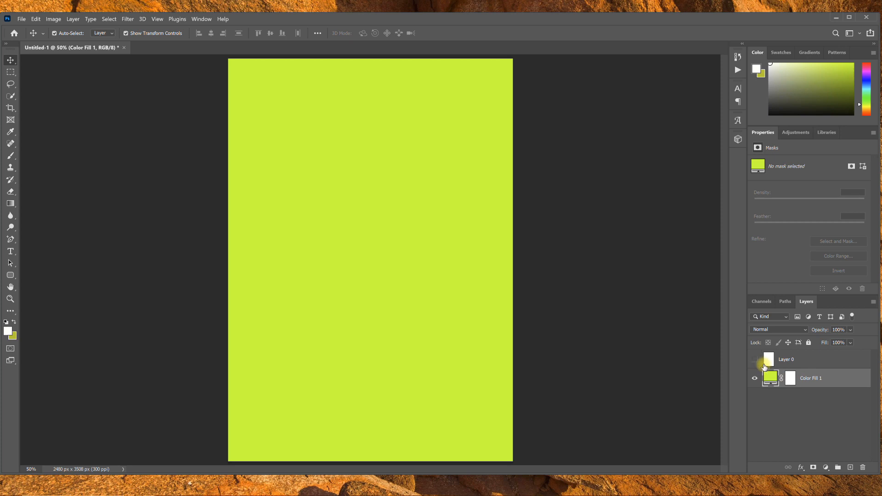
drag(828, 383, 819, 357)
click(755, 378)
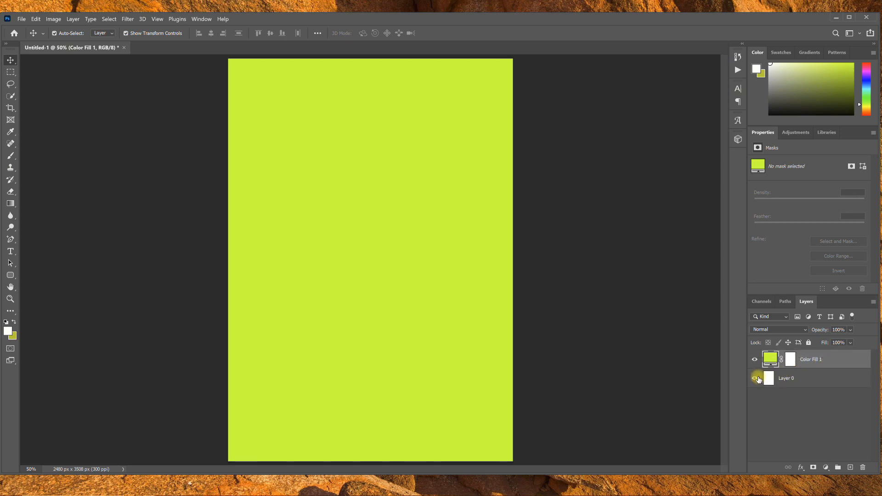
- Add a second Solid Color fill layer in red (ff0000) above the lime one
click(828, 467)
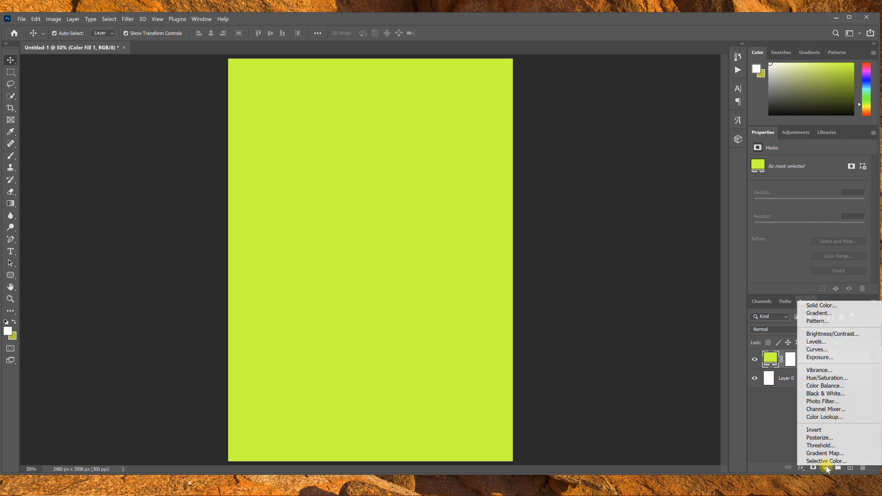
click(821, 305)
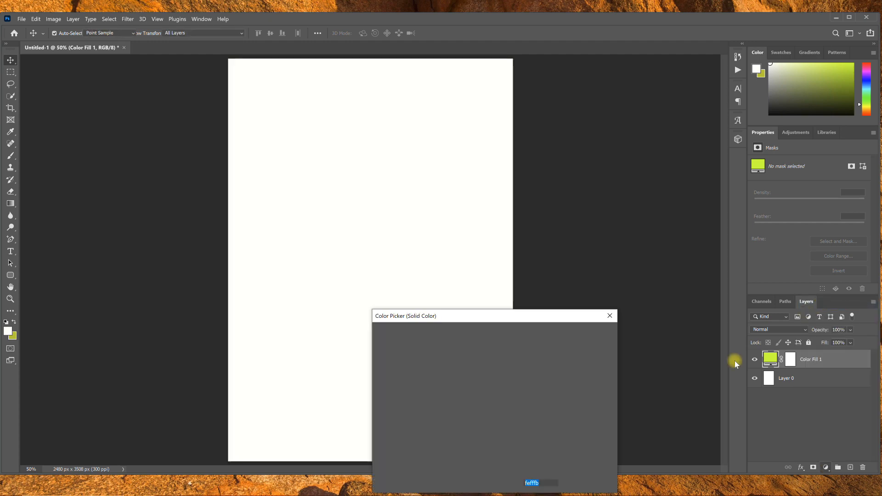
click(499, 334)
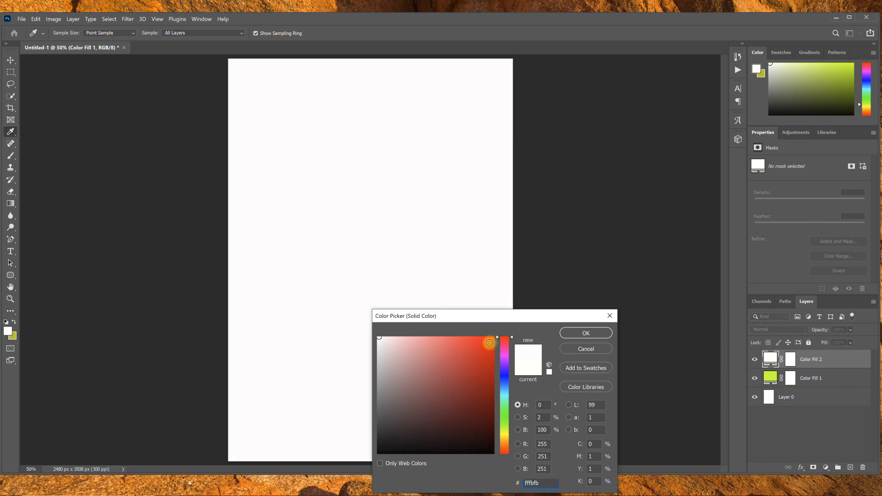
drag(499, 333, 501, 332)
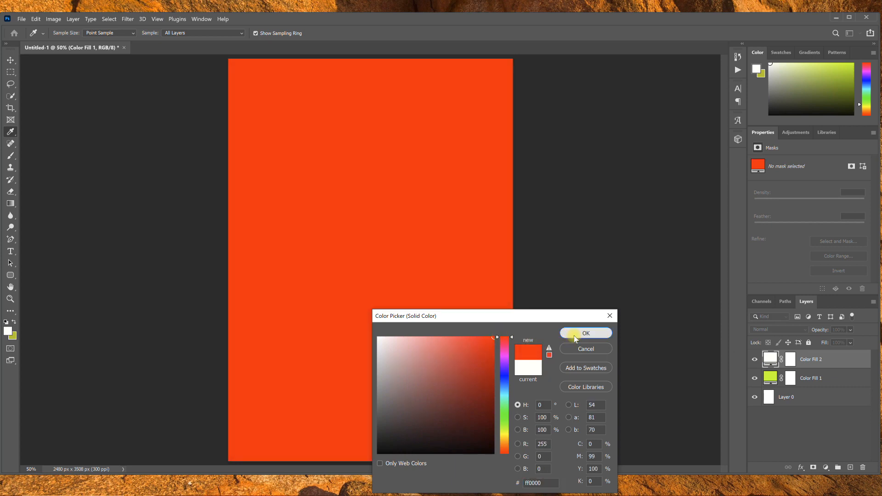
click(575, 333)
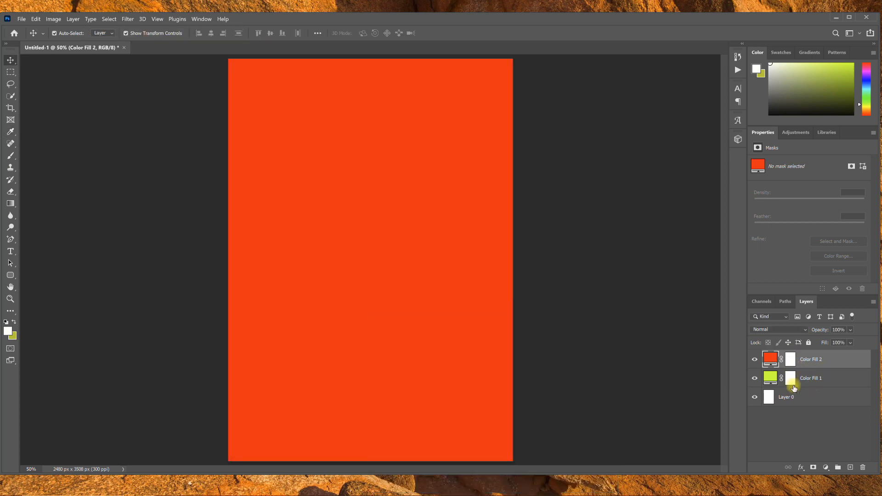
- Draw a white rounded rectangle about 1446 by 806 px near the middle of the canvas with the Rounded Rectangle tool
click(10, 276)
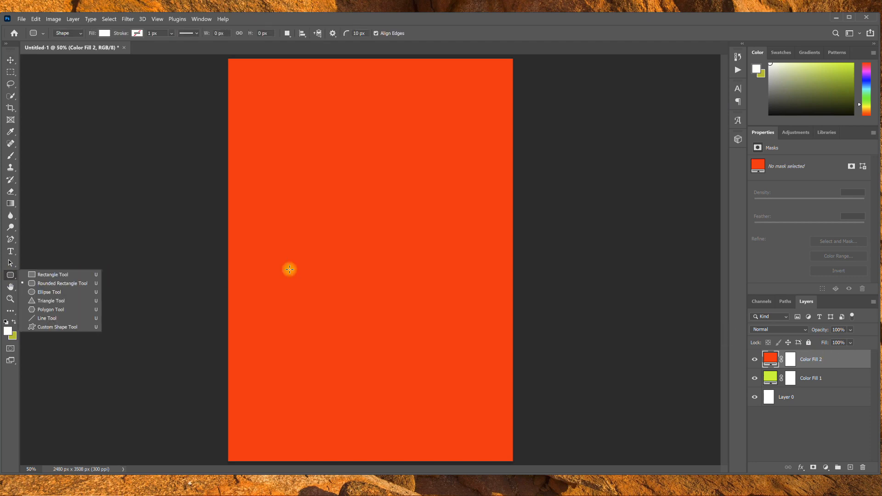
click(294, 247)
drag(286, 216, 452, 308)
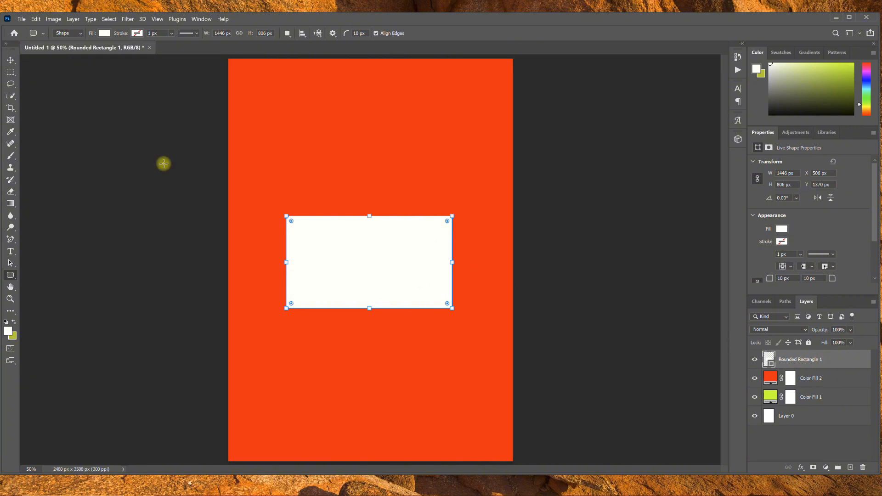
- Move the white rounded rectangle up to about X 484 px, Y 1080 px
click(9, 63)
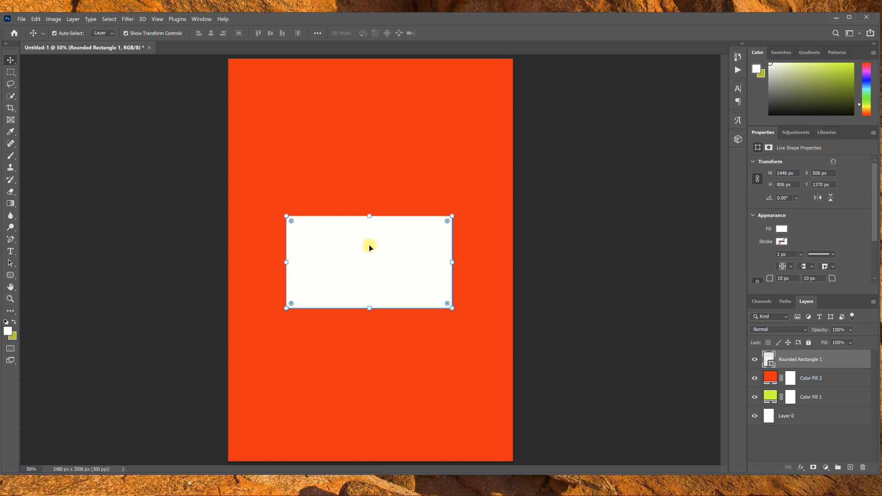
drag(364, 266, 363, 236)
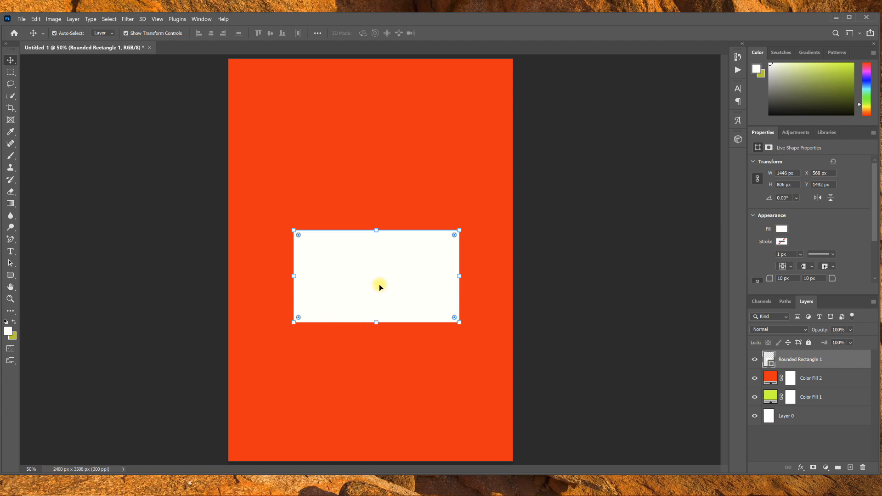
drag(379, 285, 379, 216)
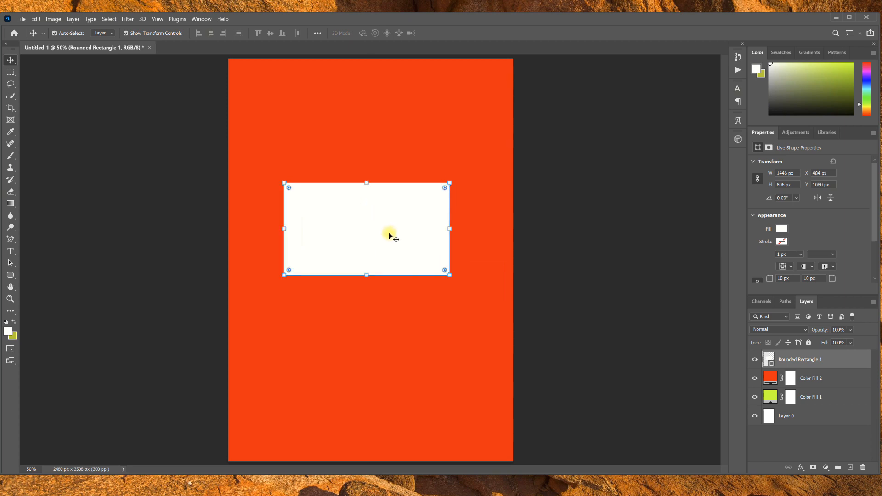
- Create a lime green (bfff00) duplicate of the rounded rectangle and stack it beneath the white original
key(ctrl+j)
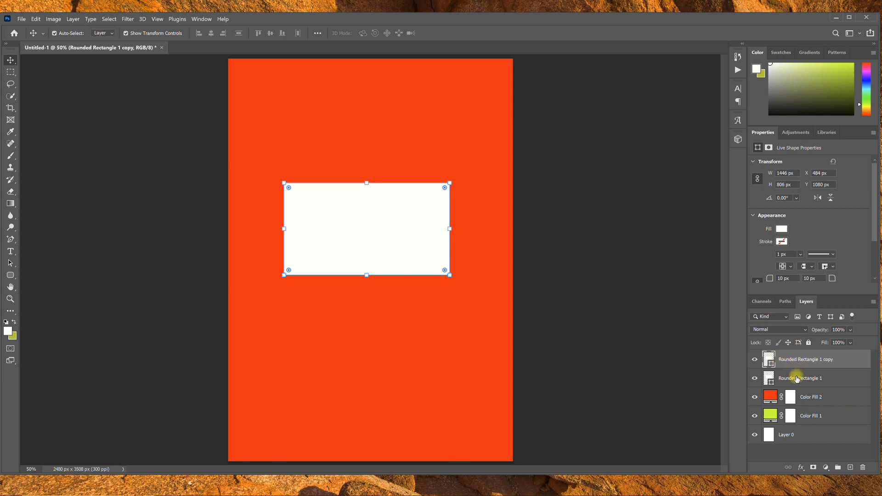
double_click(771, 363)
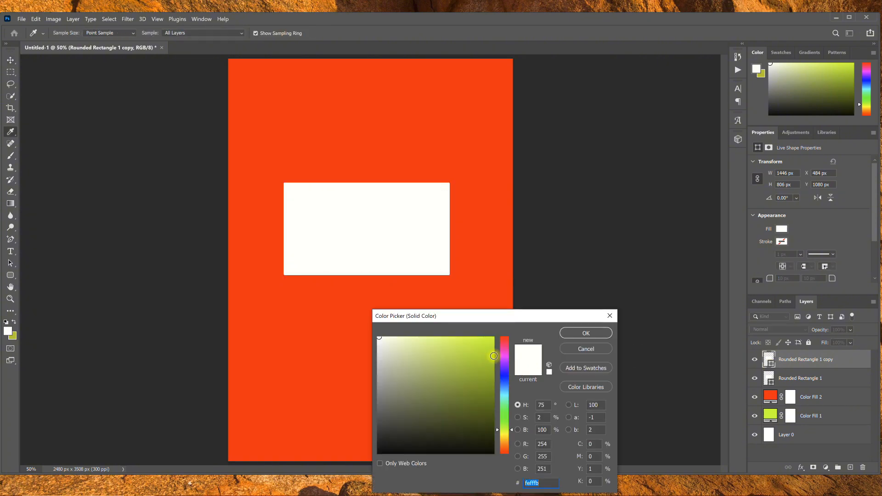
click(499, 336)
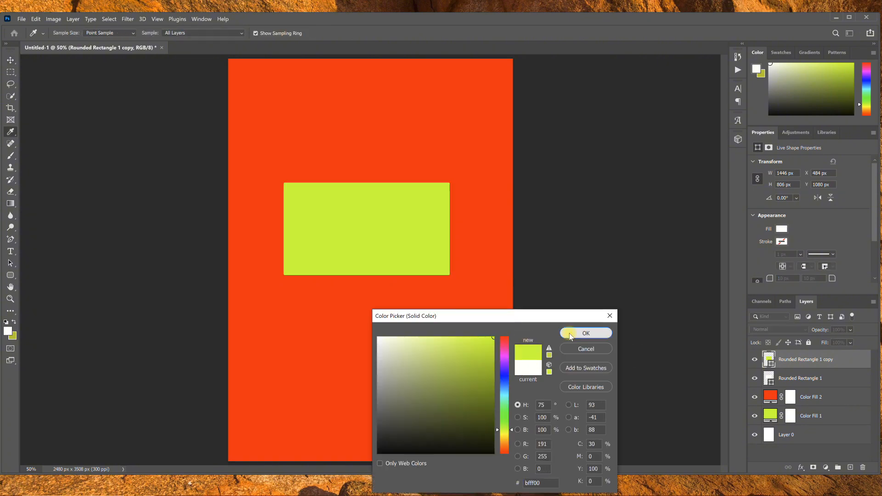
click(569, 332)
key(v)
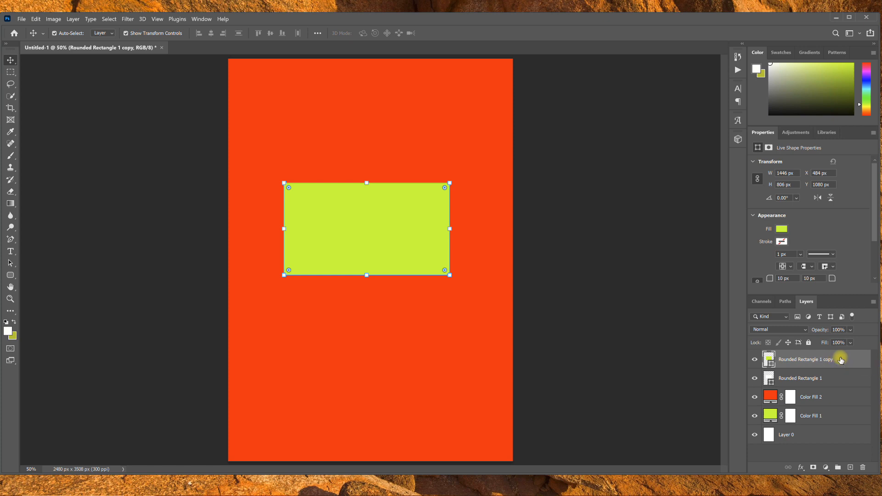
drag(840, 360, 835, 382)
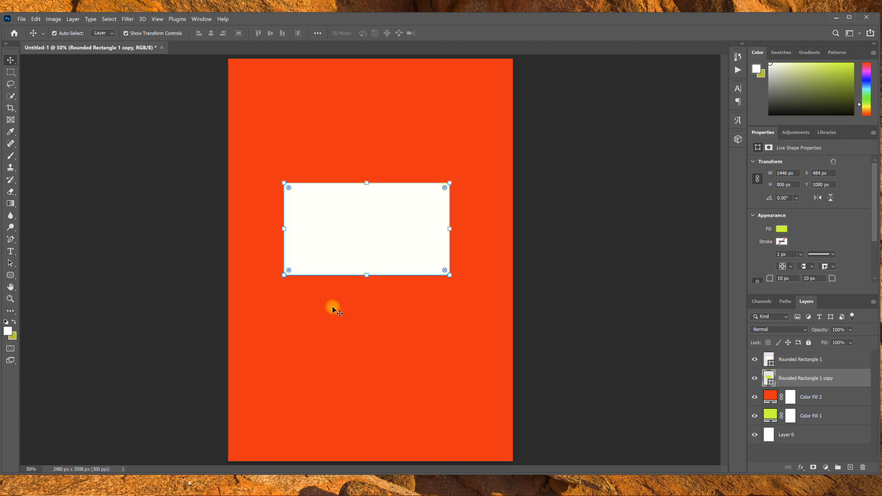
- Add the text "PHOTOSHOP" in white Stretch Pro above the white rectangle
click(10, 250)
click(306, 151)
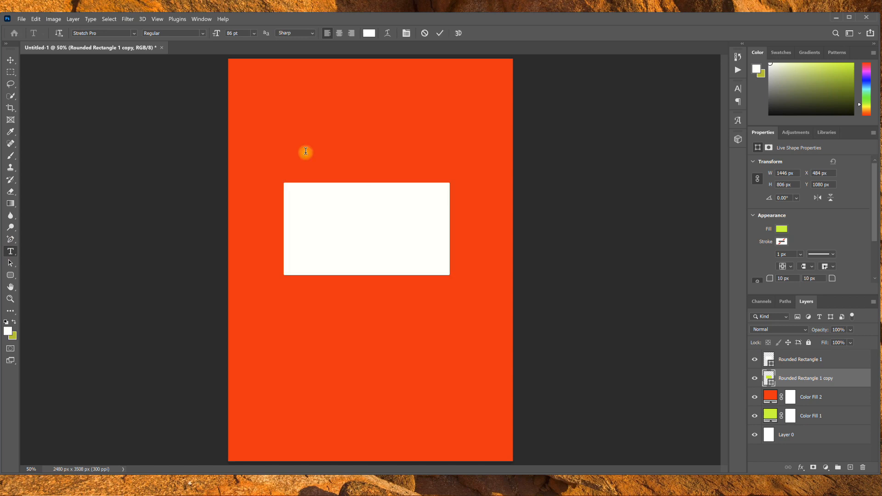
click(306, 151)
key(CapsLock)
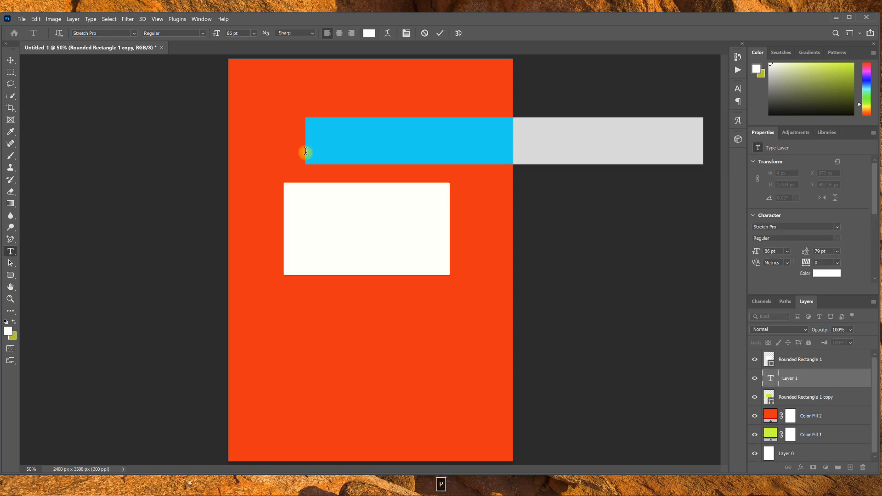
text(O)
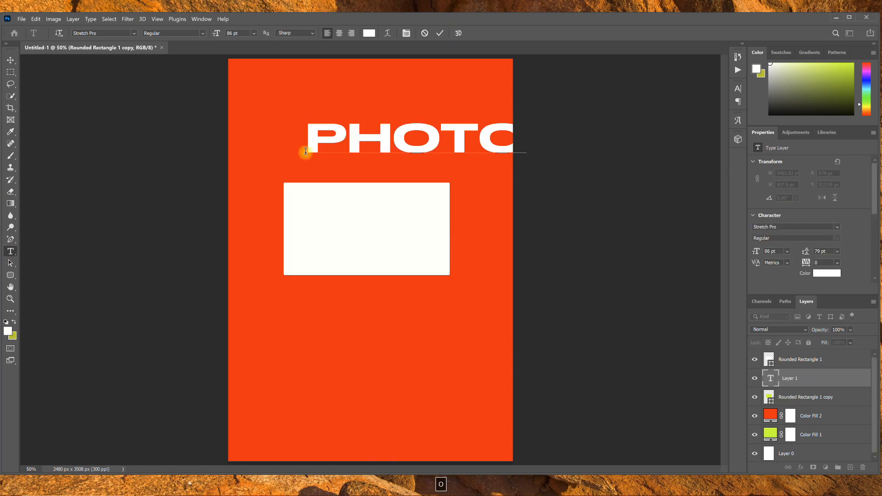
text(HOTOSHOP)
- Reduce the font size of the whole PHOTOSHOP text to 36 pt
key(ctrl+a)
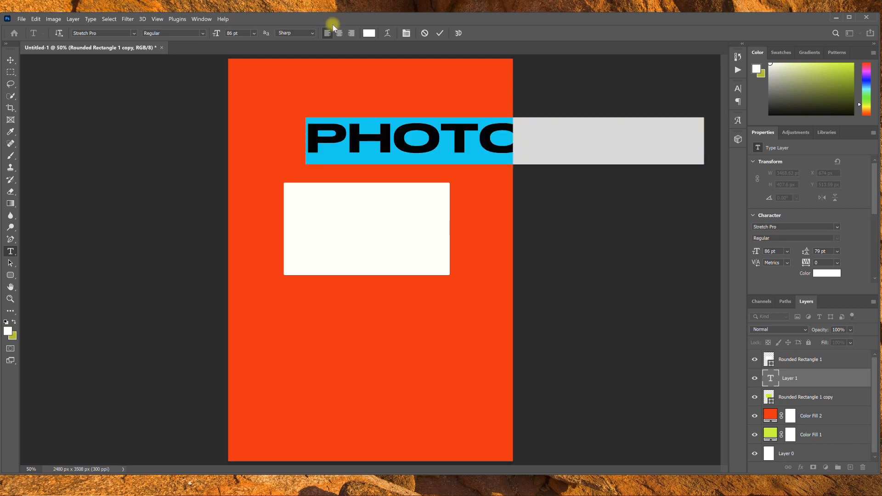
drag(218, 36, 197, 41)
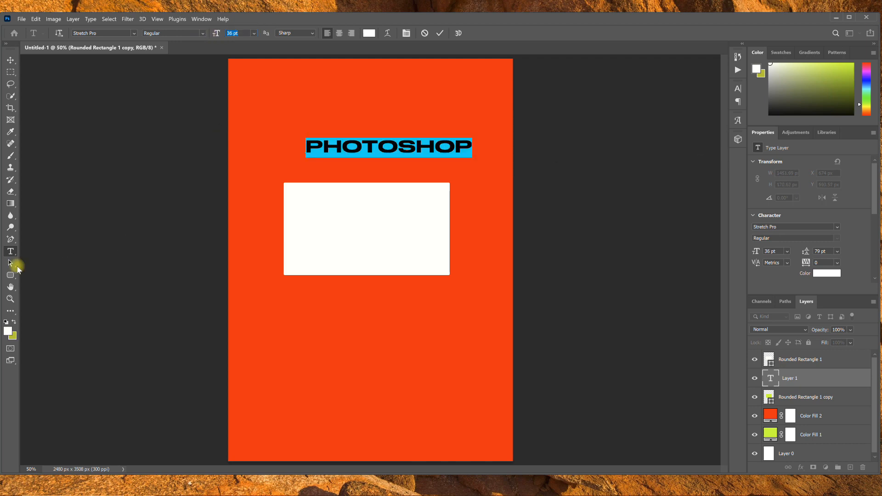
click(10, 253)
click(334, 149)
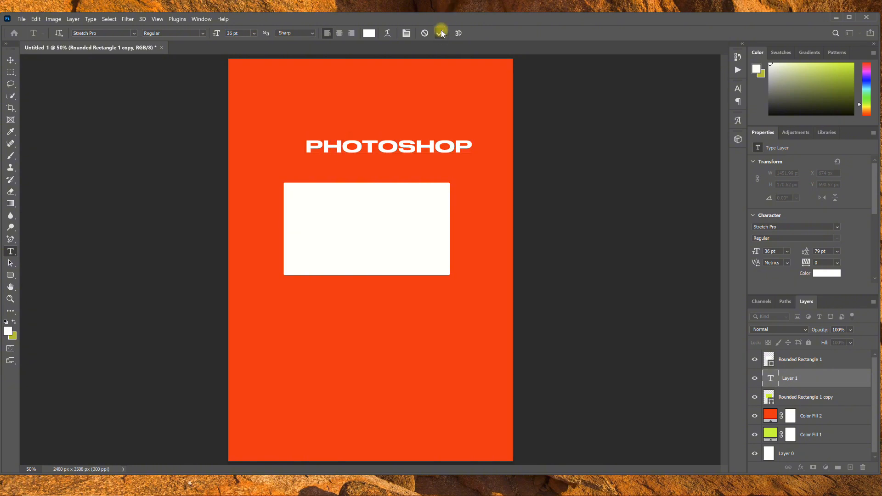
- Switch to the Move tool and select the white rounded rectangle on the canvas
click(10, 60)
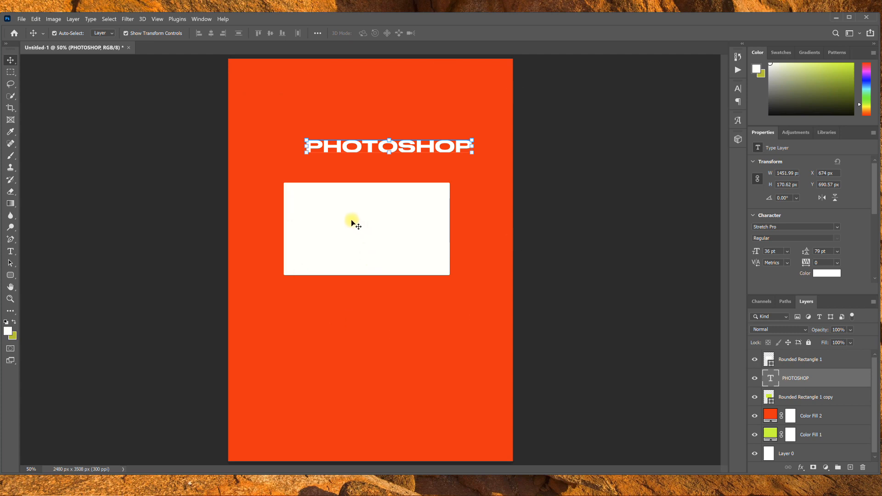
mouse_move(352, 220)
mouse_down()
mouse_move(382, 254)
mouse_move(359, 238)
mouse_move(350, 213)
mouse_move(361, 214)
mouse_up()
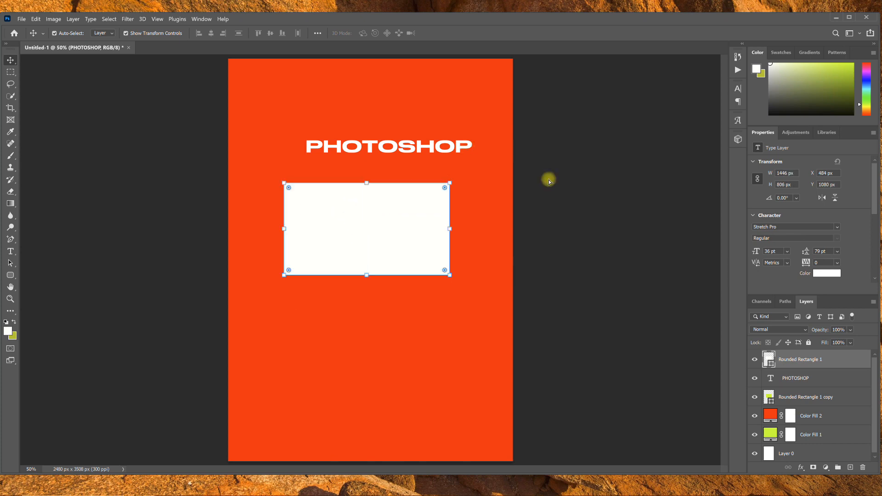
- Move the PHOTOSHOP text down into the upper part of the white rectangle's area, at about X 478 px, Y 1267 px
drag(419, 154, 379, 149)
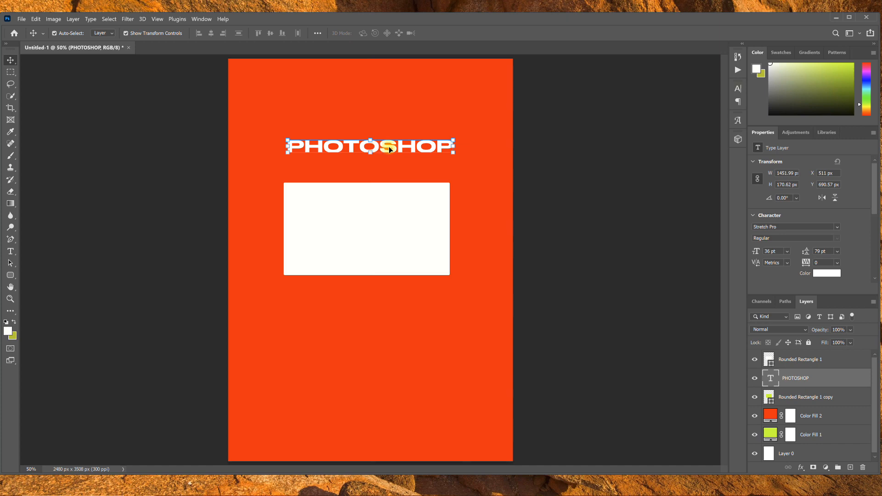
drag(389, 149, 385, 212)
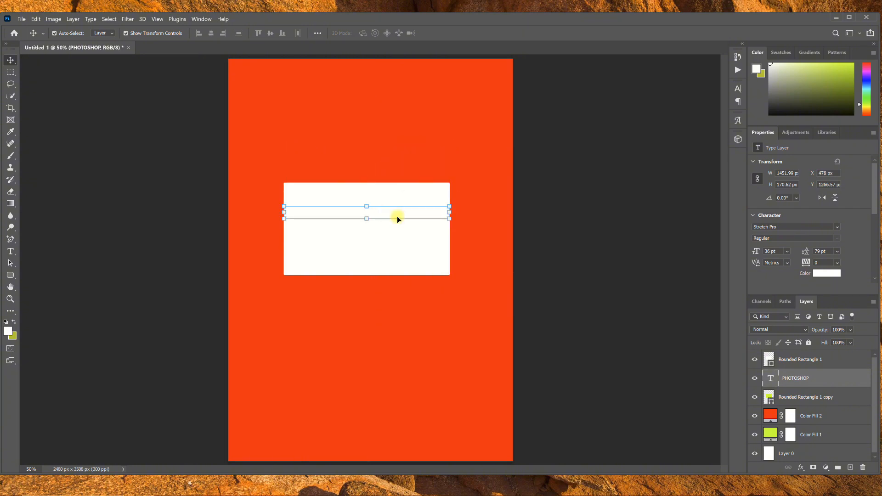
- Temporarily hide the Rounded Rectangle 1 layer to inspect the lime rectangle and PHOTOSHOP text layers beneath it, then show it again
click(789, 362)
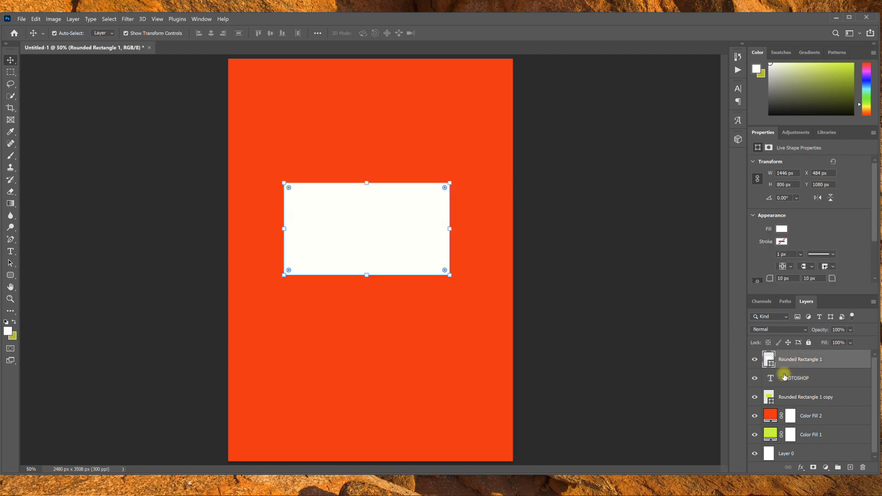
click(756, 362)
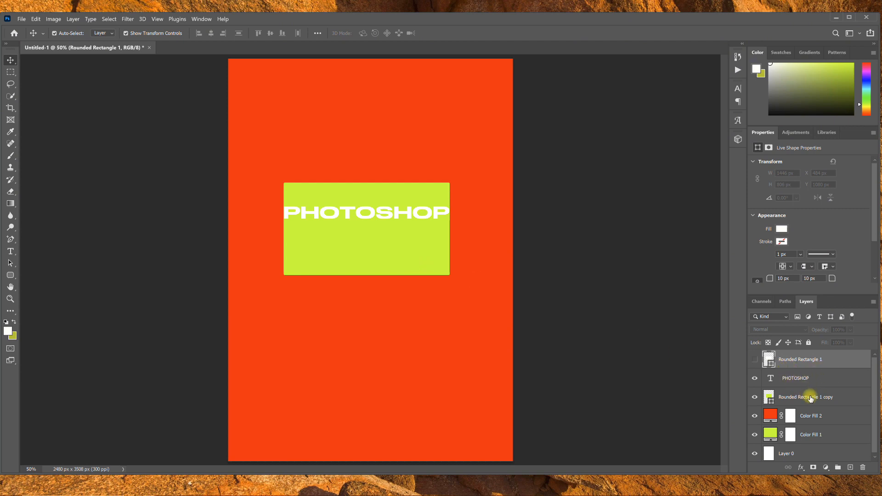
click(801, 399)
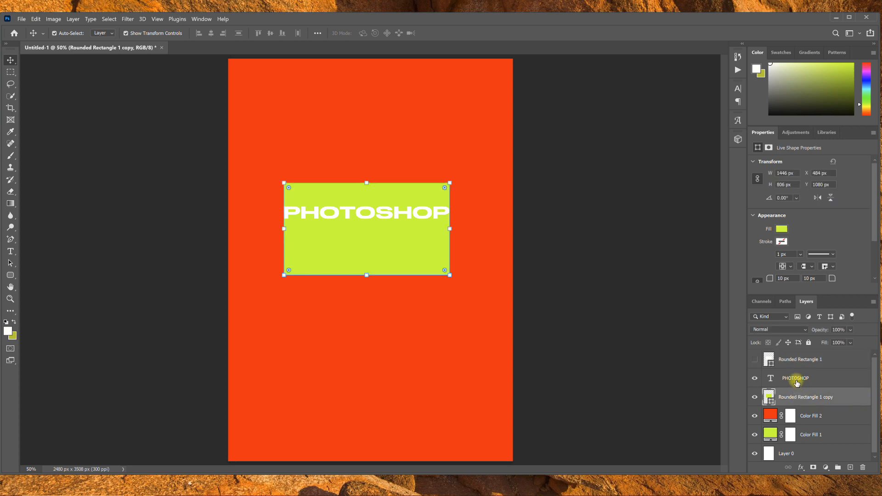
click(797, 383)
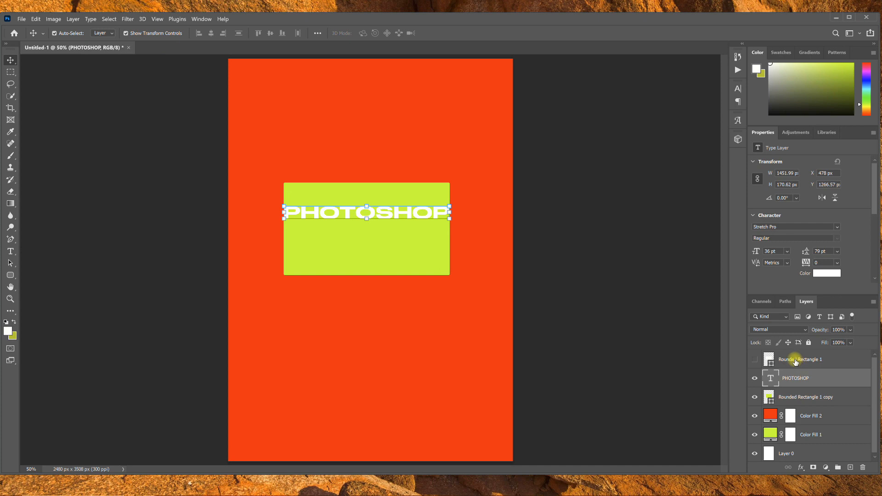
click(796, 361)
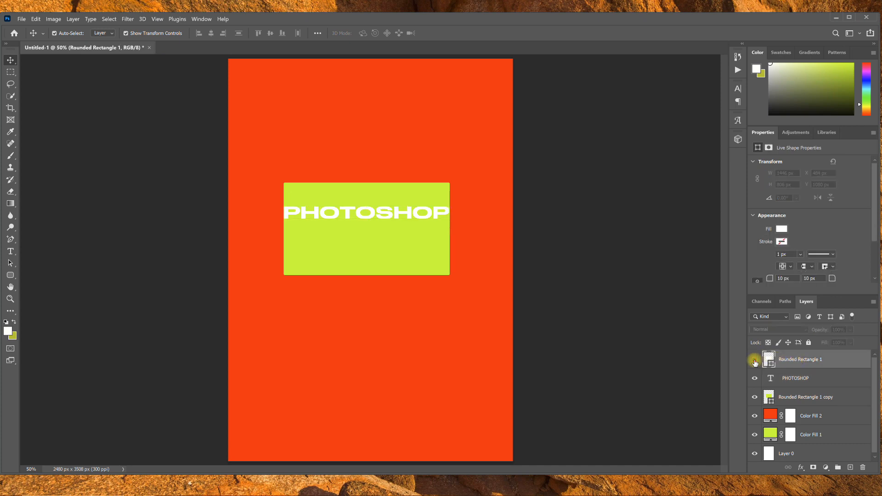
click(754, 361)
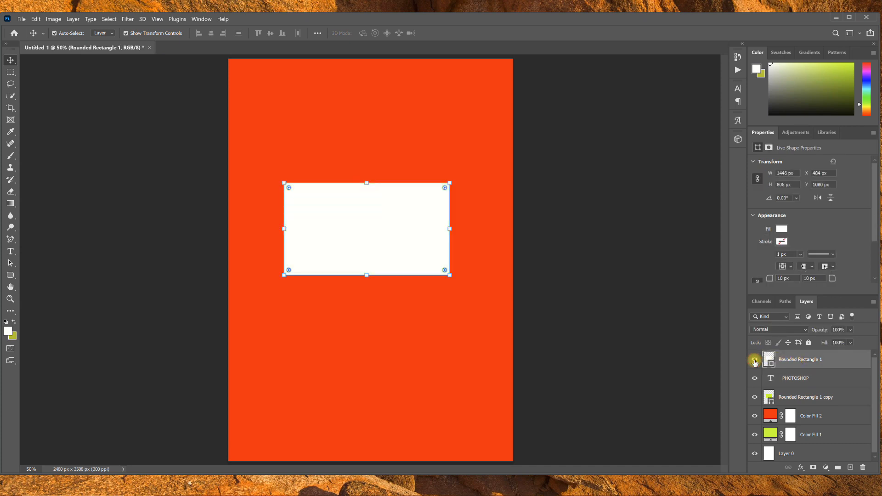